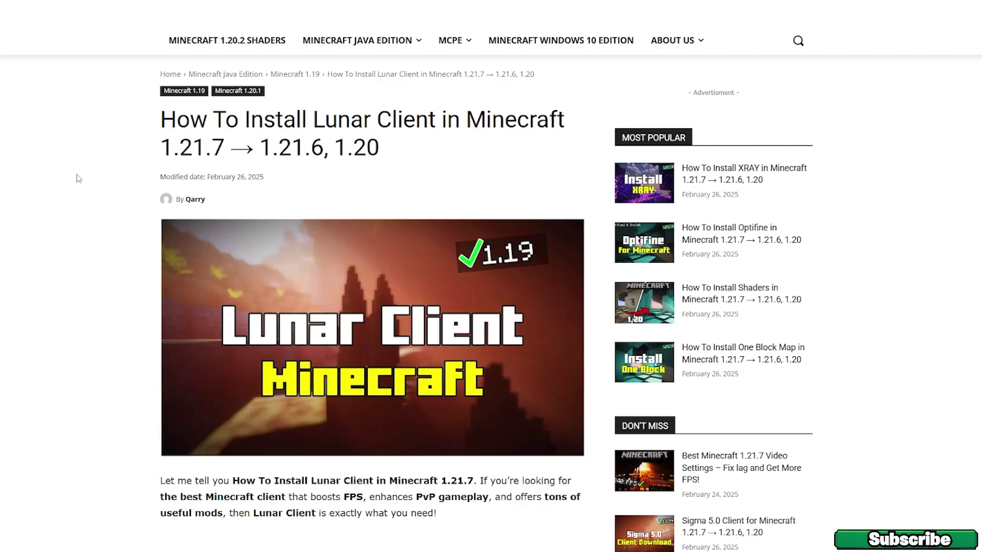
Step: Read through the Lunar Client installation article down to its conclusion to find the download section
scroll(94, 180, "down", 15)
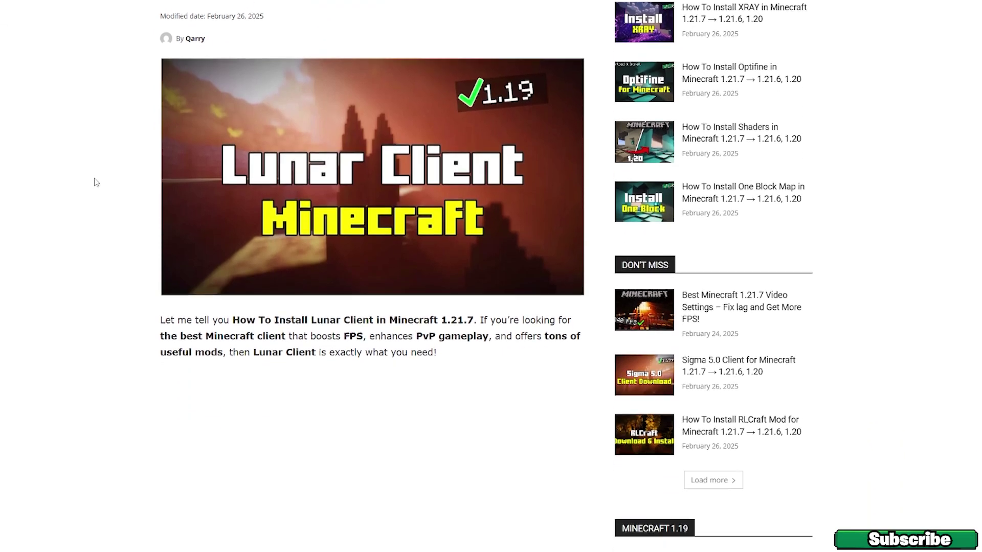
scroll(121, 187, "down", 20)
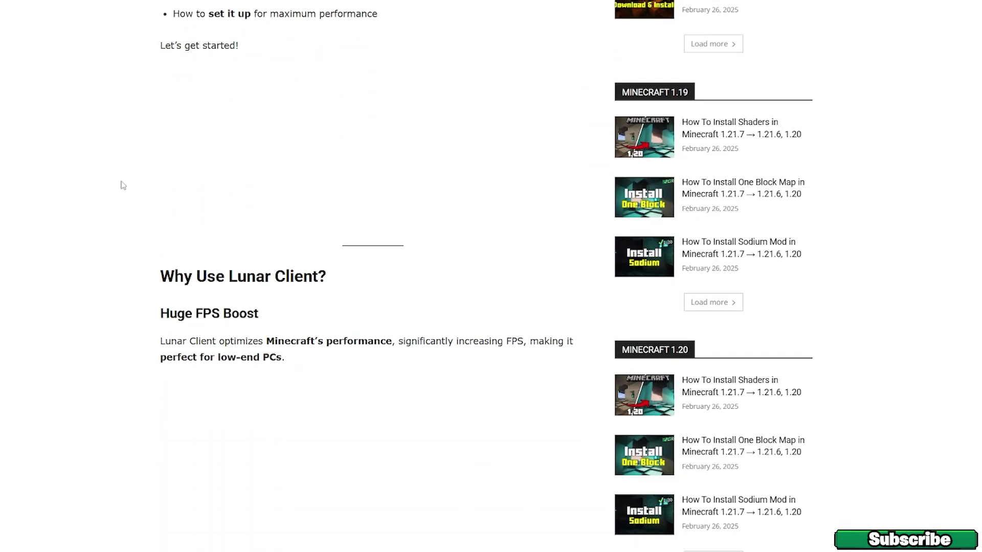
scroll(137, 190, "down", 20)
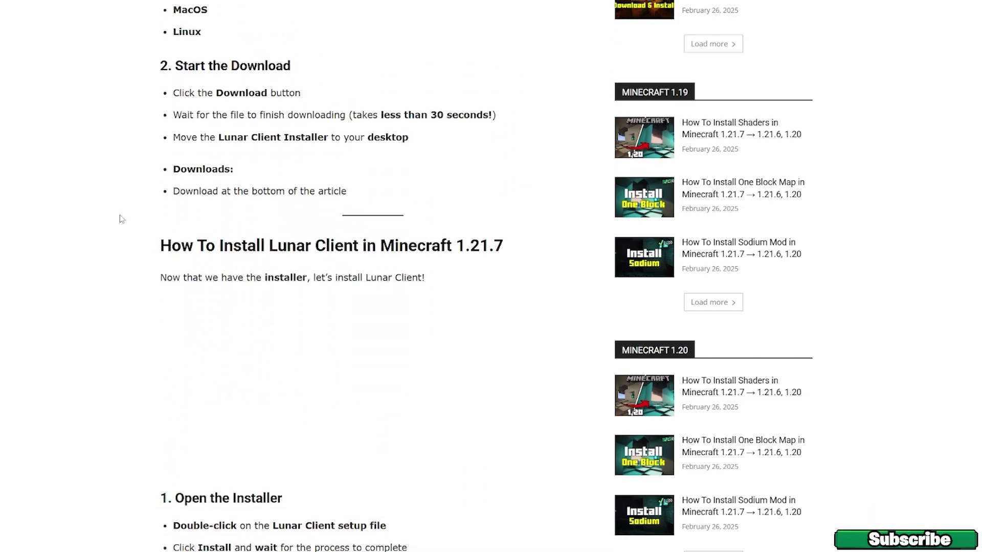
scroll(151, 217, "down", 20)
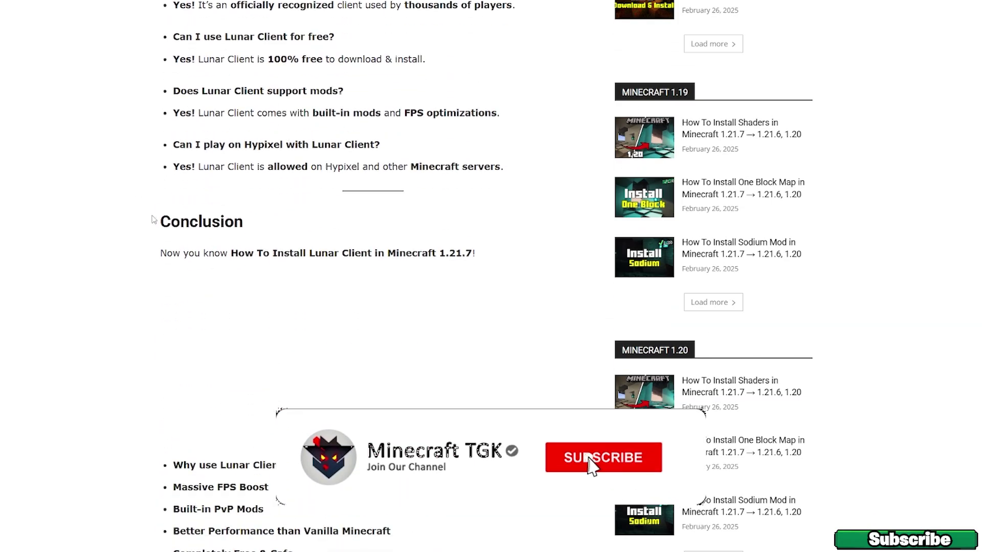
scroll(250, 282, "up", 3)
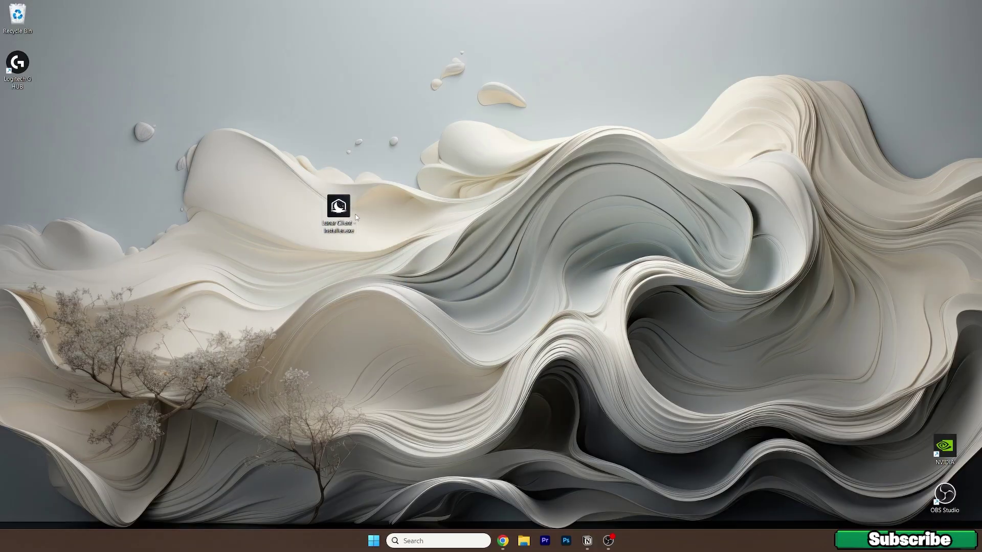
Step: Start the Lunar Client installer from the desktop and open the %appdata% folder
left_click_drag(340, 210, 395, 264)
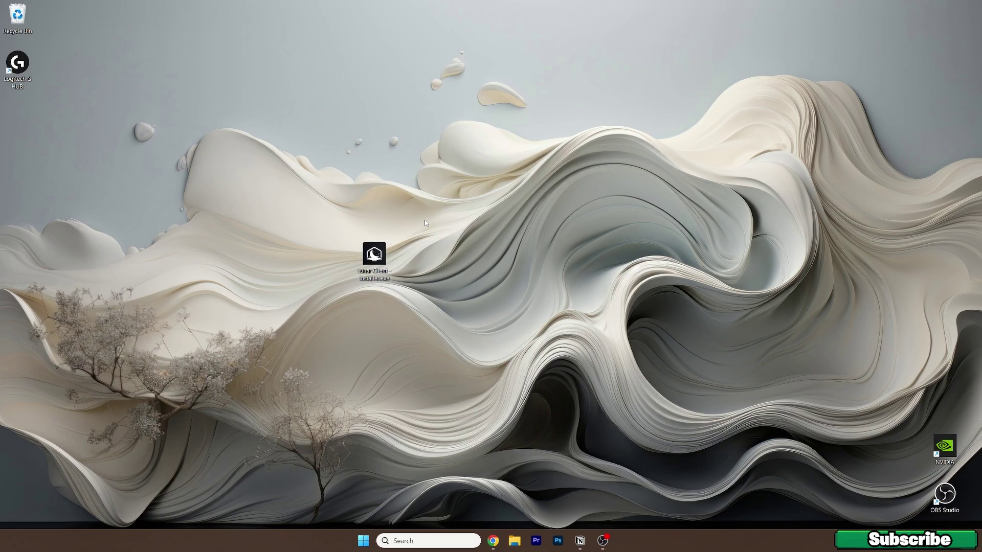
left_click(410, 541)
type("%appd")
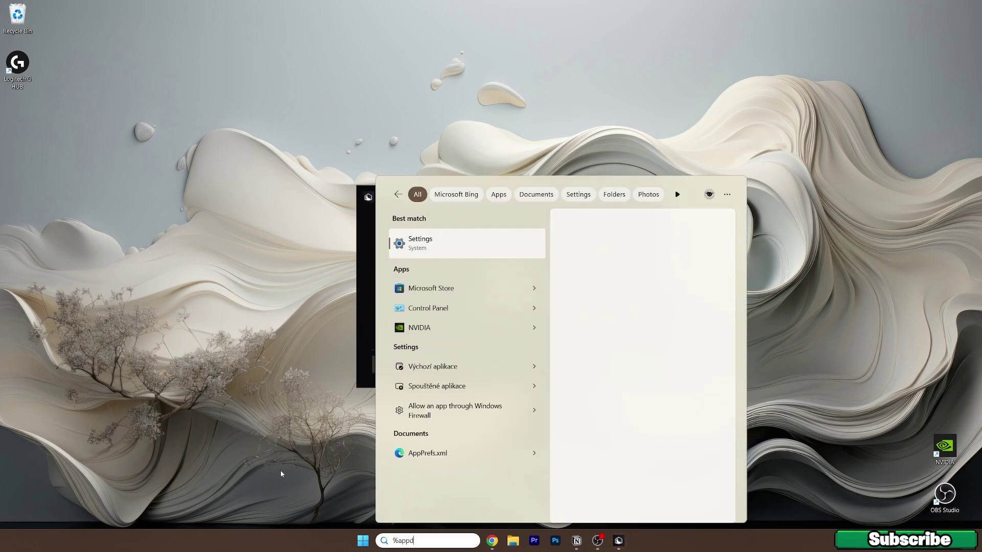
type("ata%")
key("Return")
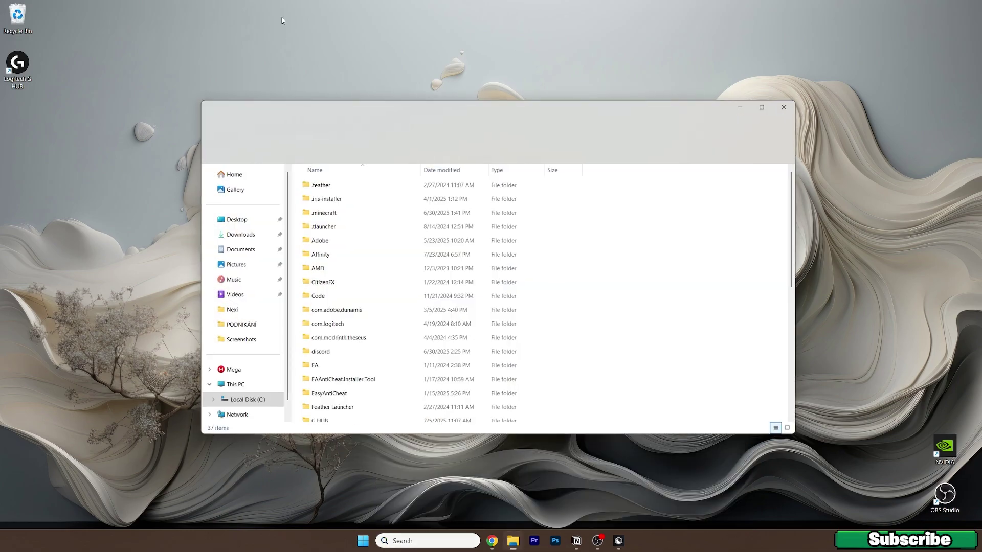
Step: Move the Roaming folder window aside and open .minecraft's versions folder to check the installed Minecraft versions
mouse_move(411, 116)
left_mouse_down()
mouse_move(490, 109)
mouse_move(743, 131)
left_mouse_up()
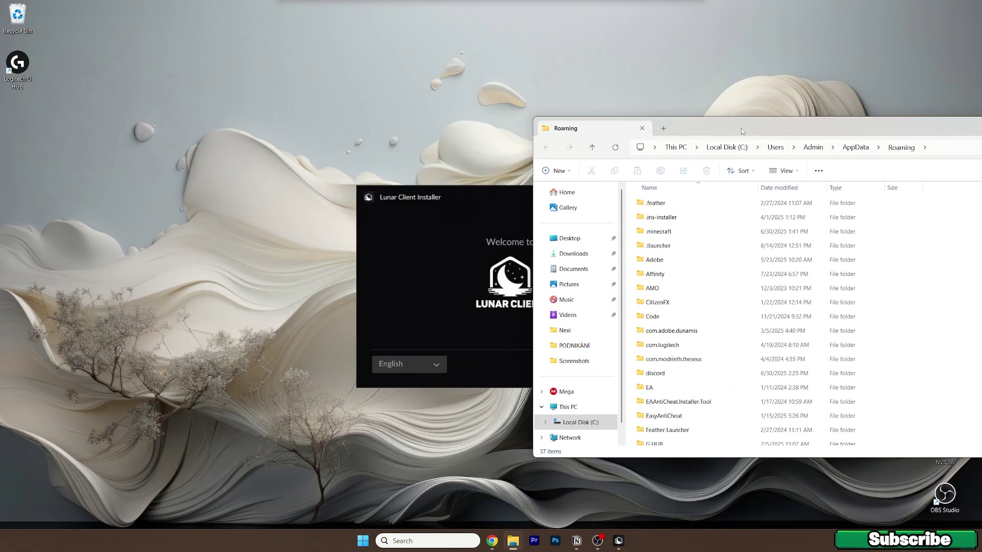
double_click(660, 232)
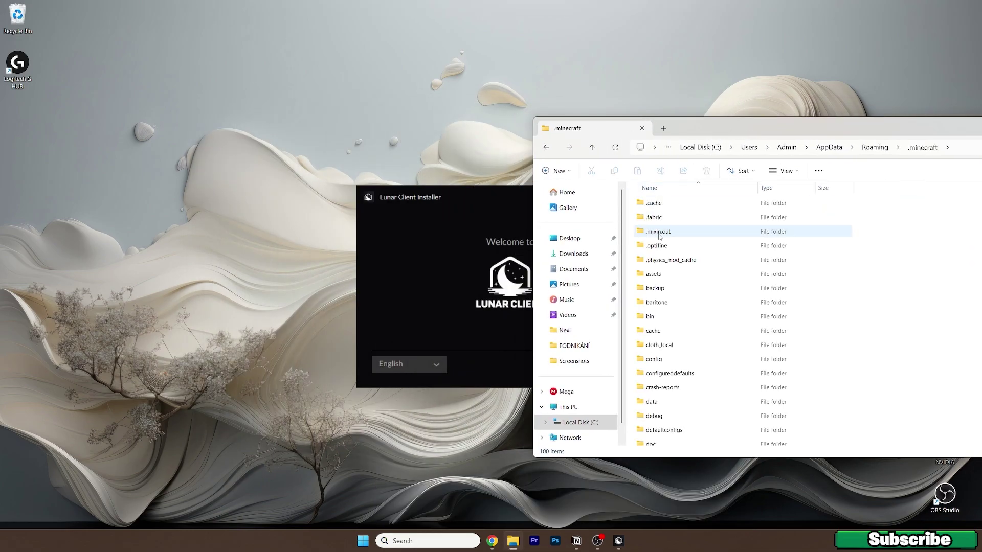
scroll(665, 220, "down", 10)
left_click(671, 202)
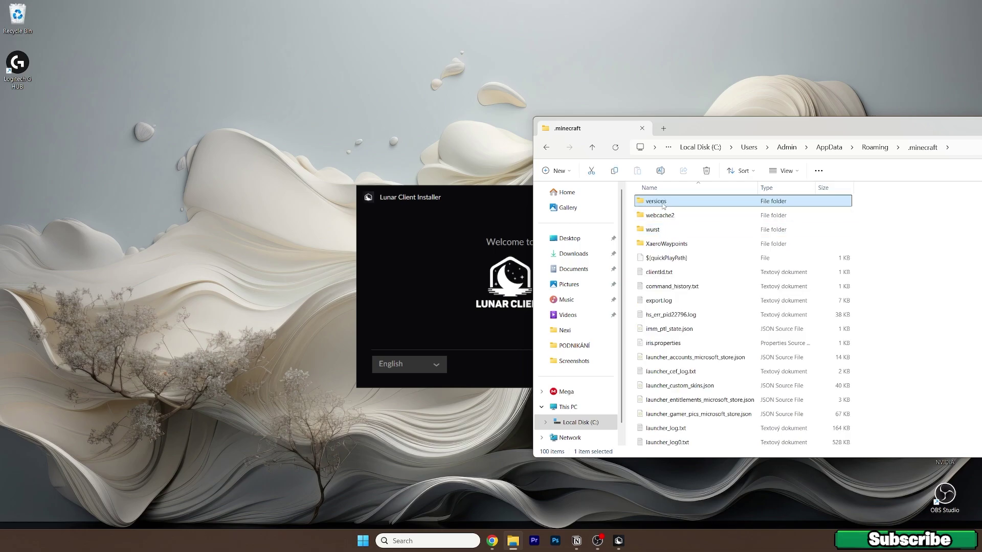
double_click(696, 201)
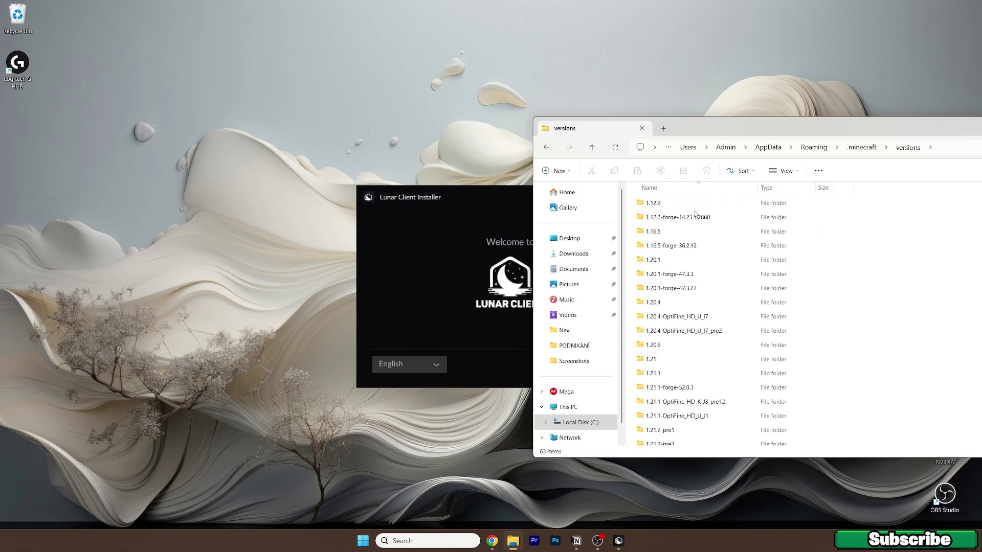
Step: Install Lunar Client into the default folder, accepting the terms of use and the privacy consent
left_click(407, 264)
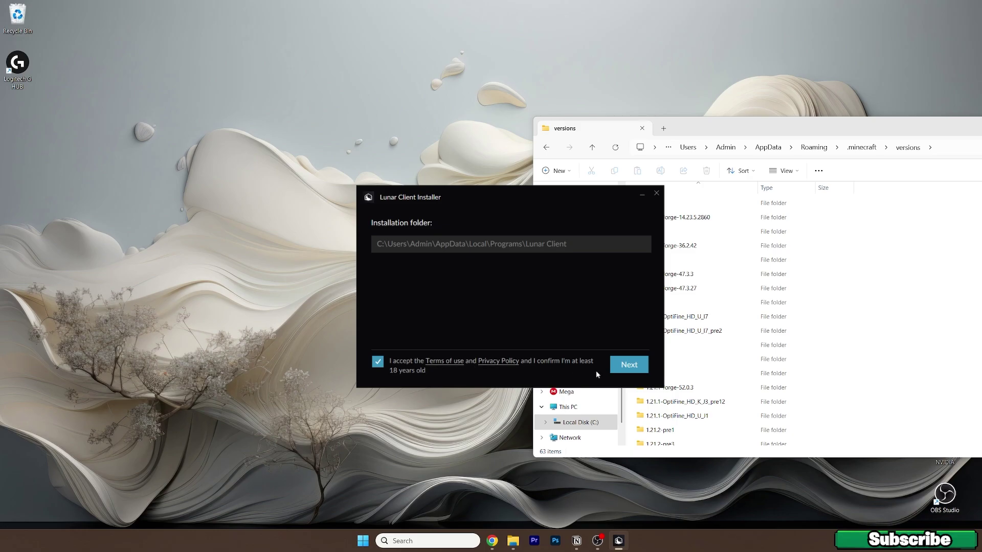
left_click(632, 366)
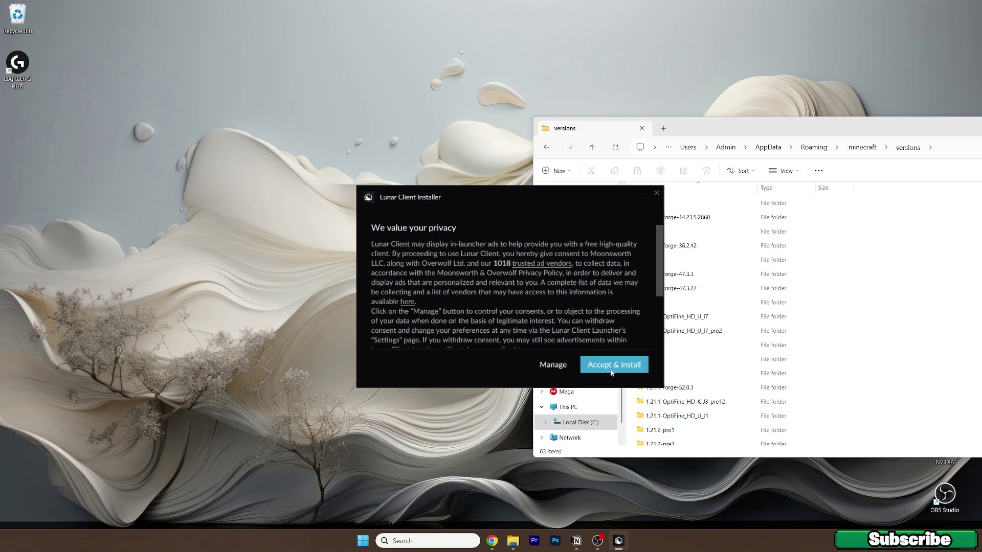
left_click(612, 372)
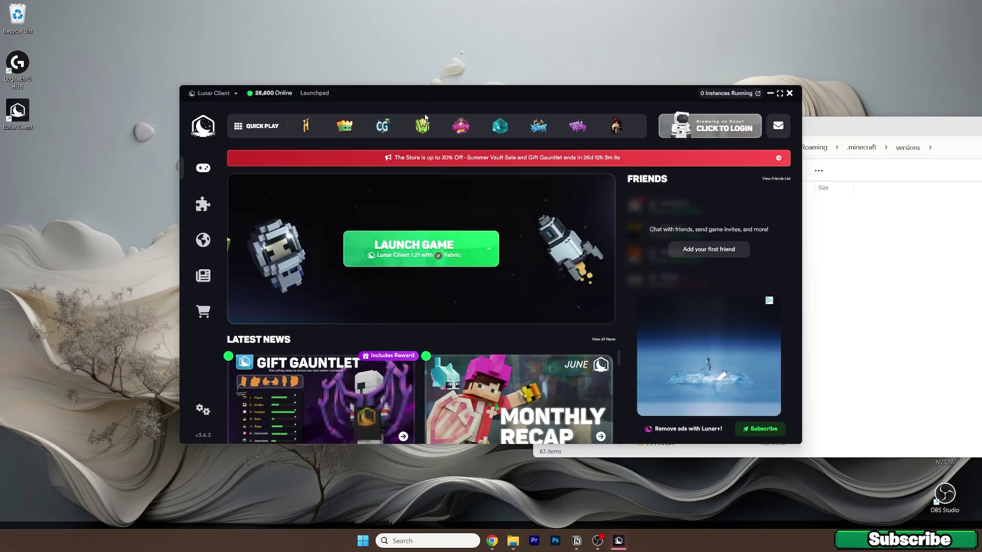
Step: Close the versions folder window and move the Lunar Client desktop shortcut to the Recycle Bin
left_click_drag(885, 178, 606, 179)
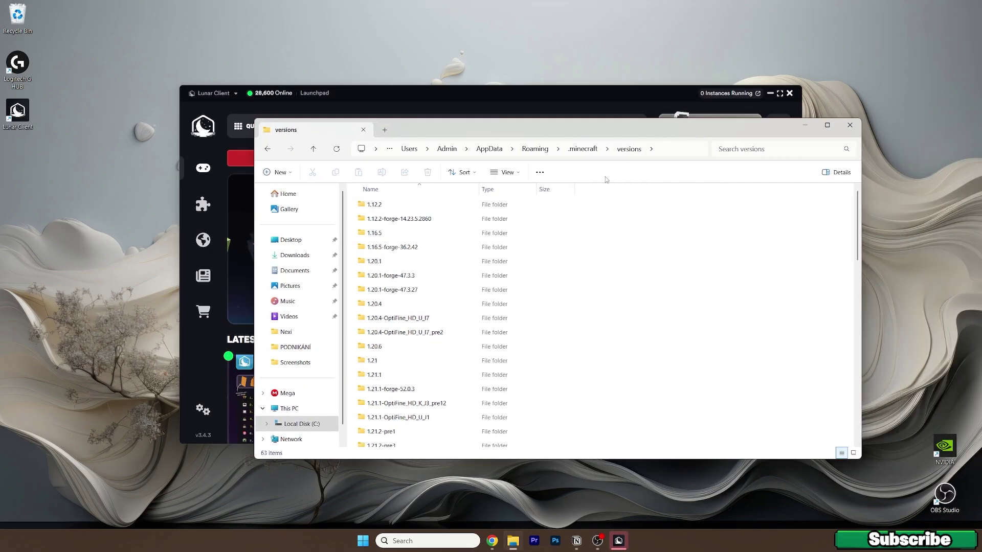
left_click(851, 126)
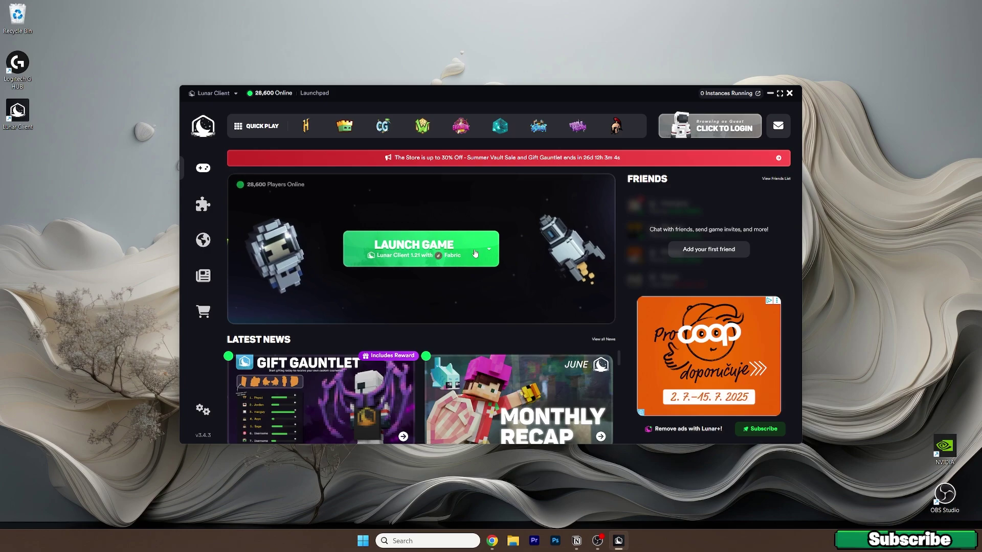
left_click(389, 267)
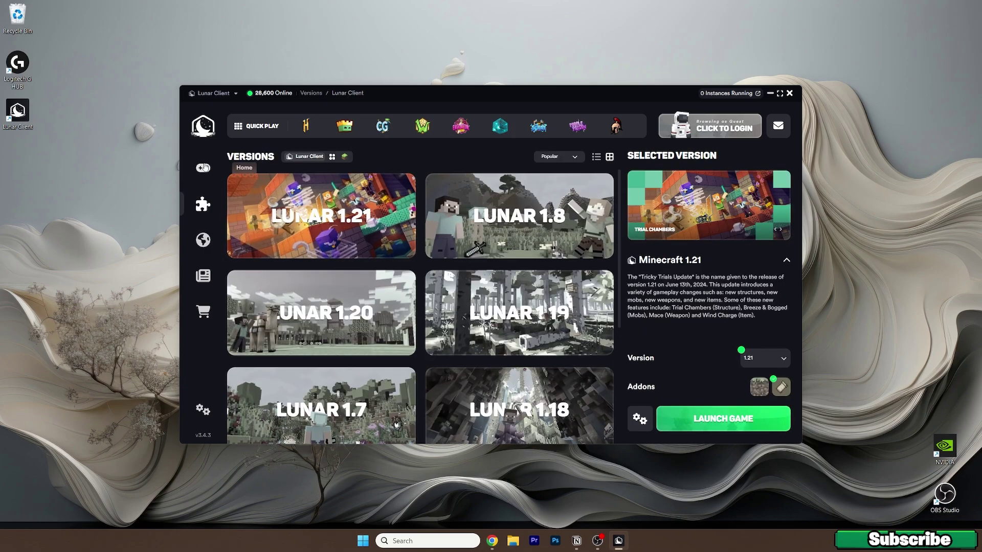
left_click(207, 168)
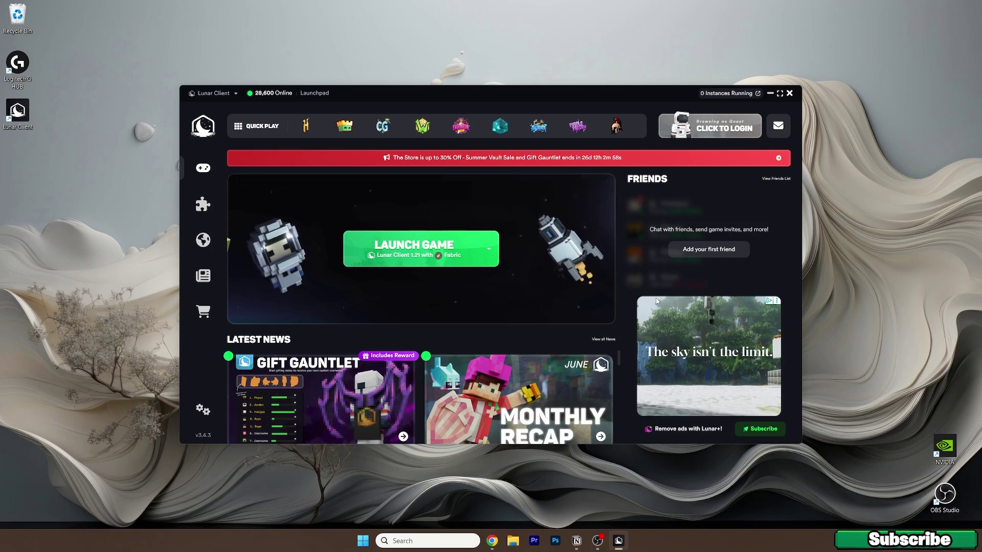
left_click_drag(532, 100, 520, 72)
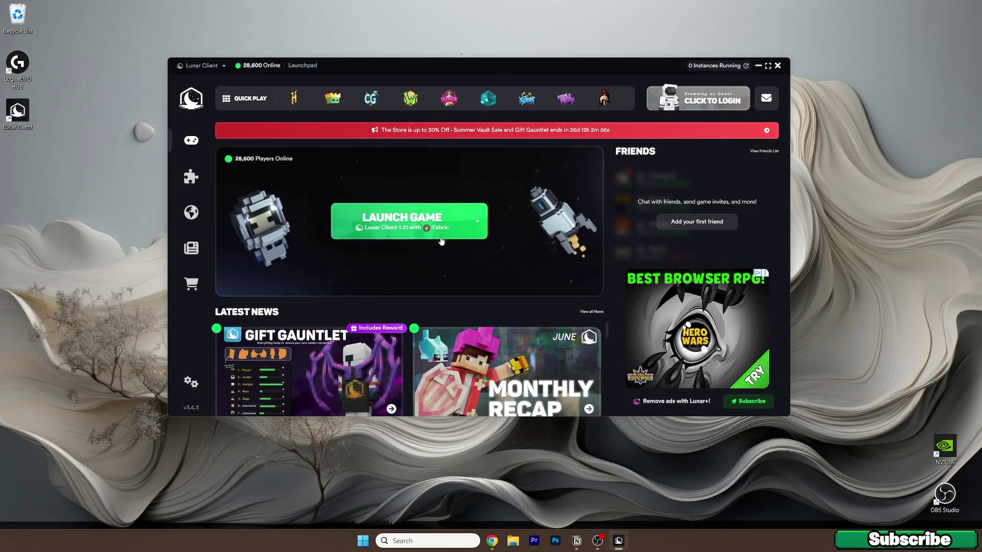
left_click_drag(27, 125, 18, 18)
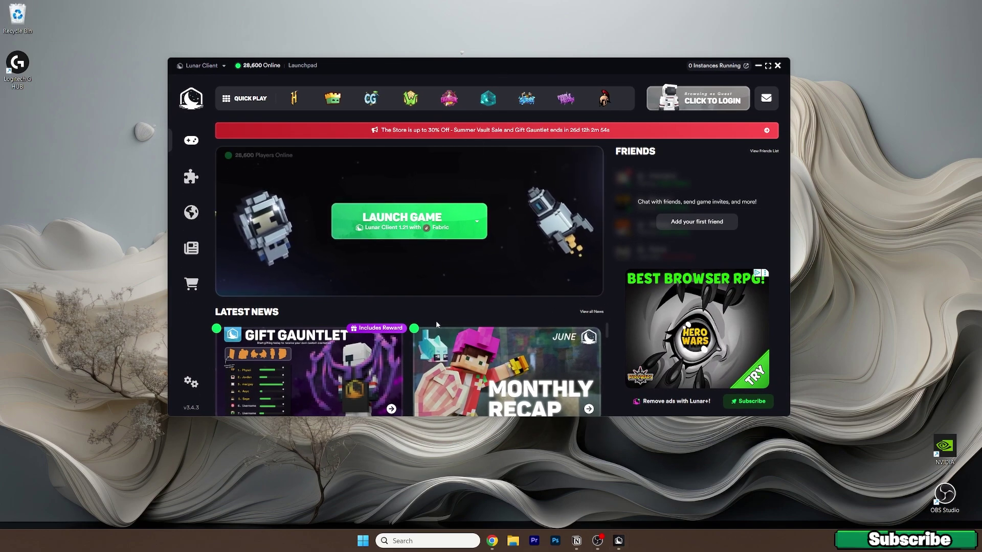
Step: Select version 1.21.7 for Lunar 1.21 on the launcher's versions page
left_click(191, 177)
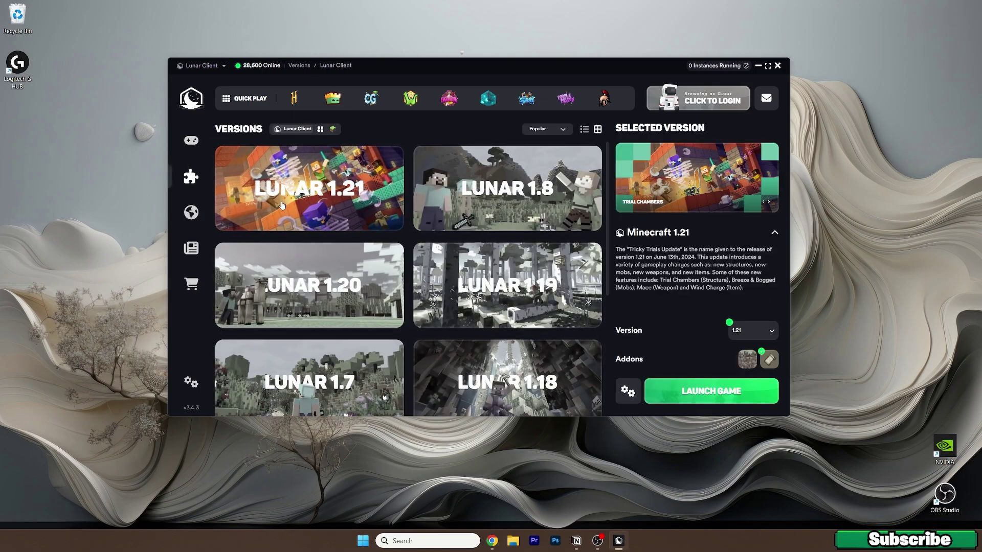
left_click(752, 331)
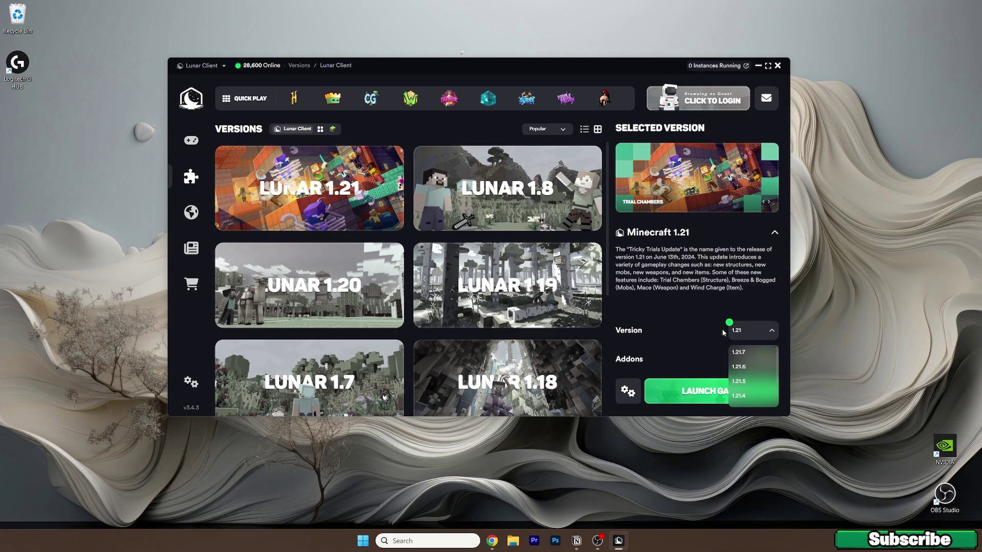
left_click(748, 359)
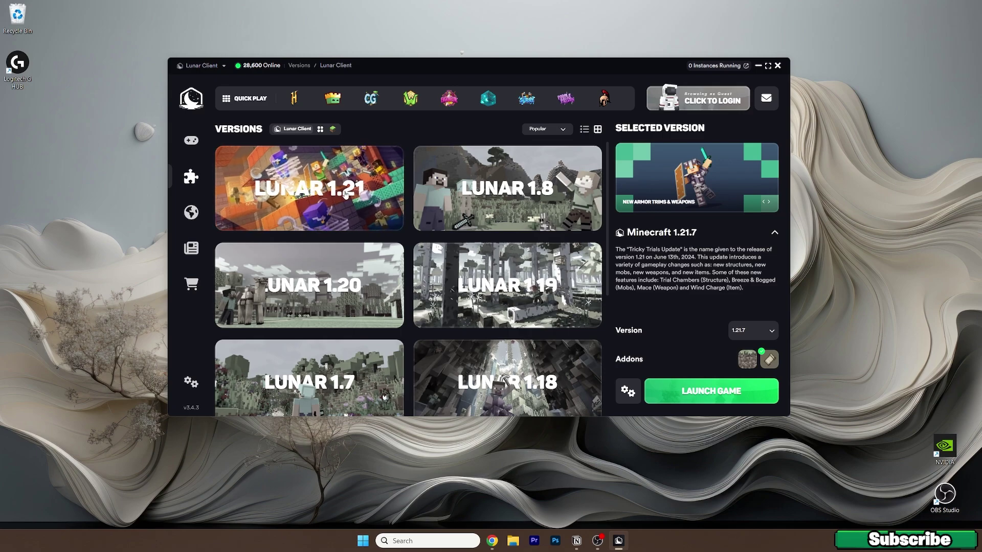
left_click(760, 329)
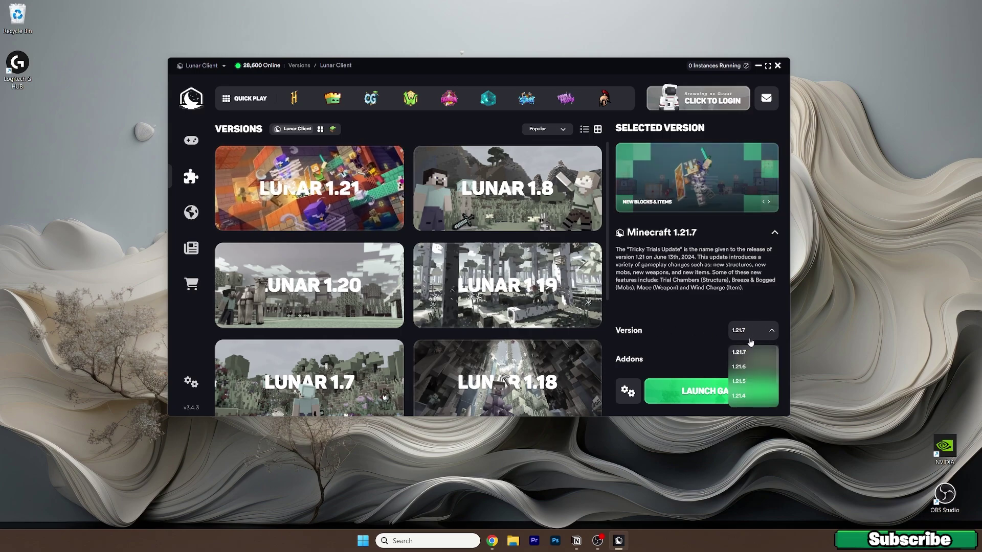
left_click(744, 339)
Step: Launch Minecraft 1.21.7 through Lunar Client and maximize the game window
left_click(708, 392)
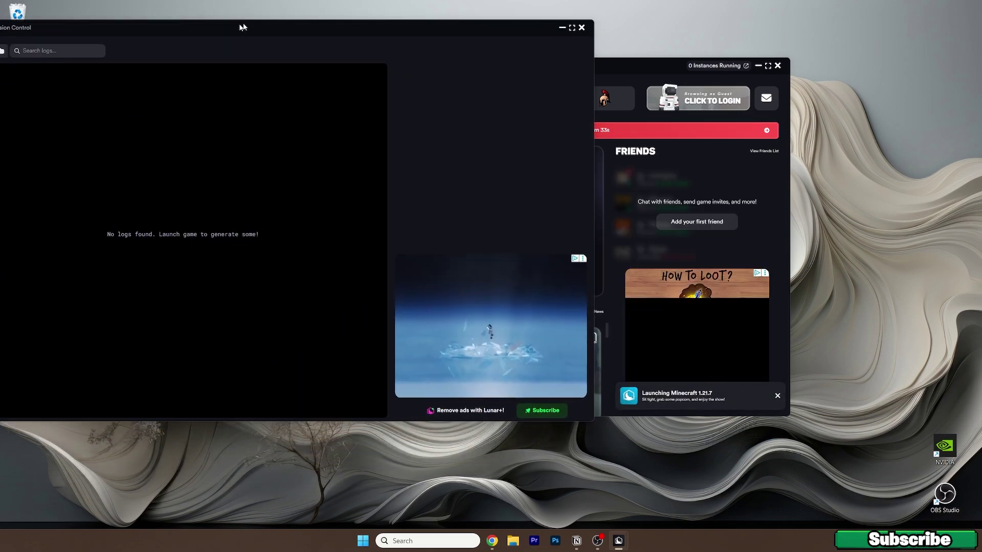
left_click_drag(225, 30, 445, 52)
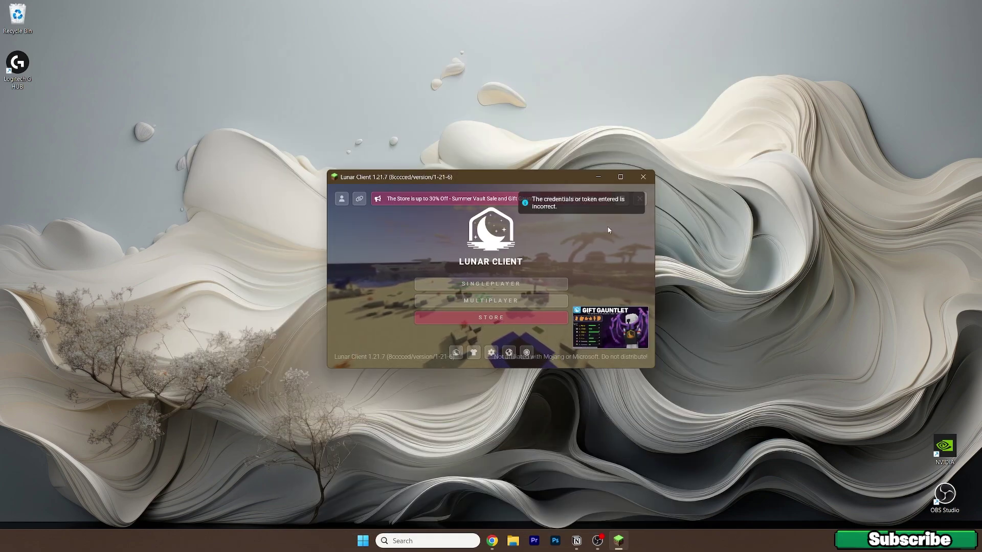
left_click(619, 178)
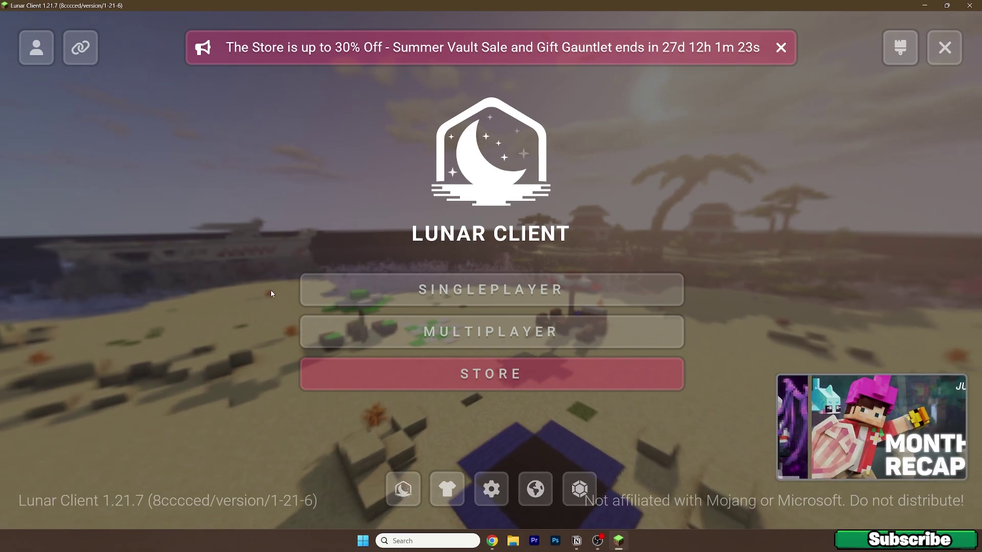
Step: View the cosmetics page, and open the Lunar Client mods list to look through it
left_click(460, 498)
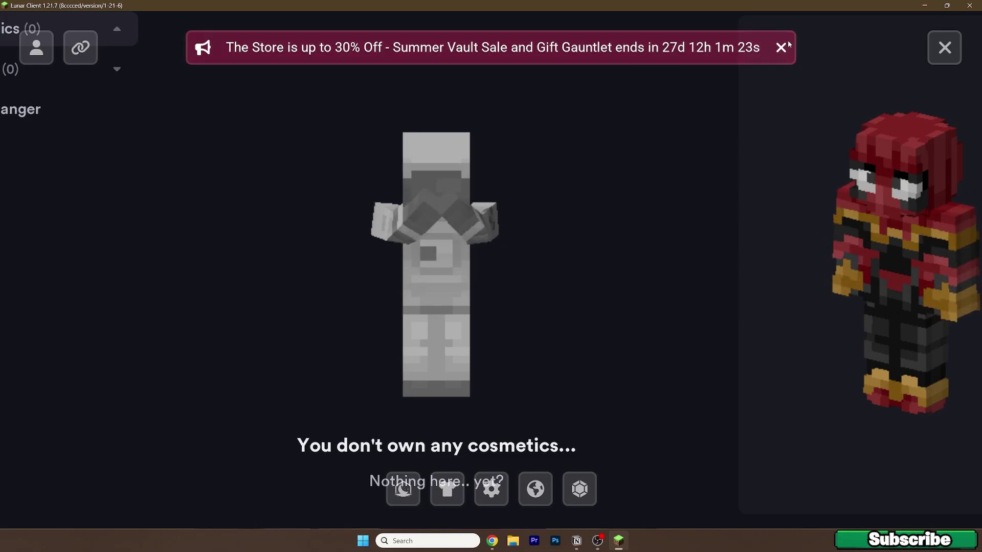
left_click(403, 489)
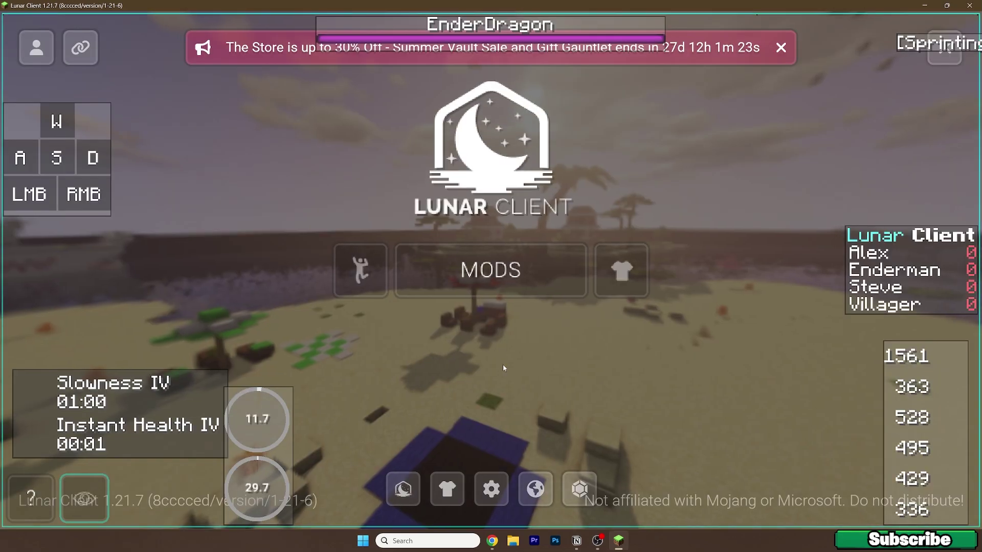
left_click(561, 275)
scroll(562, 274, "down", 3)
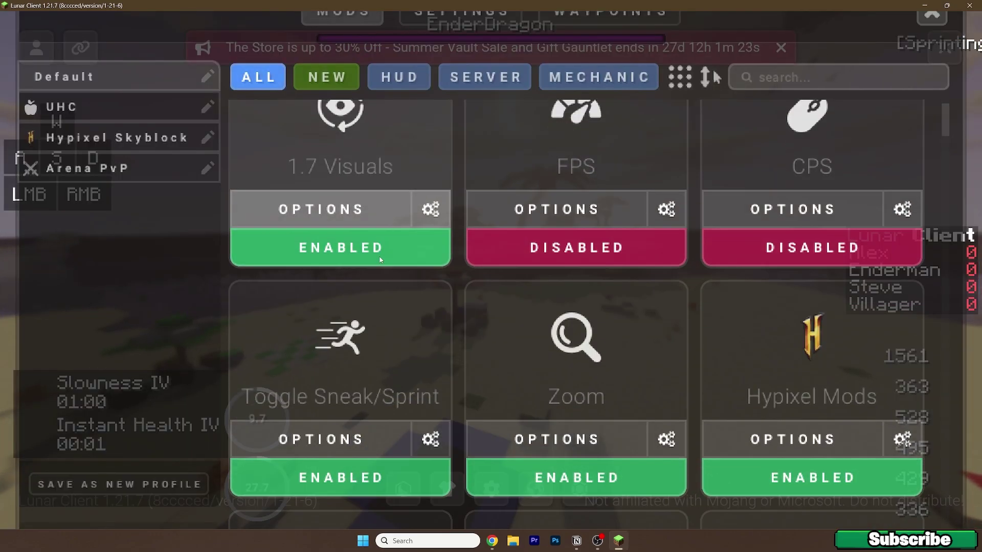
Step: Turn the FPS mod on and back off, and browse the other available mods
scroll(562, 274, "up", 3)
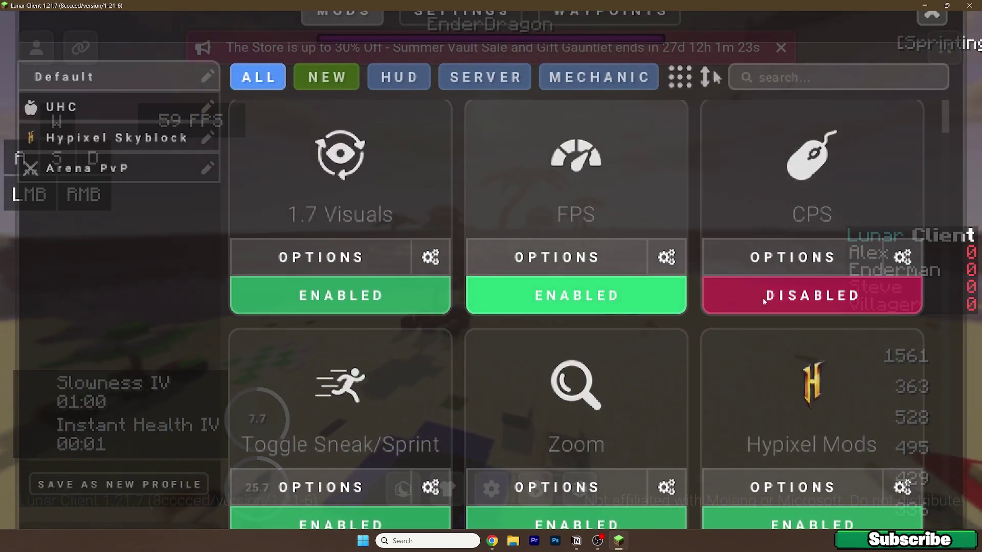
left_click(587, 295)
scroll(586, 296, "down", 5)
scroll(586, 295, "up", 2)
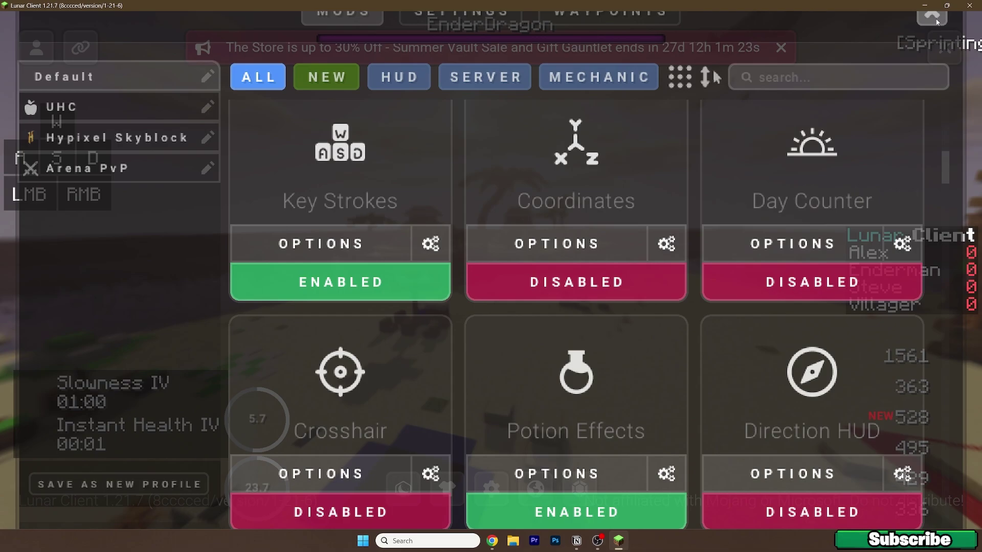
Step: Close the mods list, shift the Key Strokes overlay slightly inward, and return to the main menu
left_click(932, 15)
mouse_move(78, 120)
left_mouse_down()
mouse_move(101, 174)
mouse_move(101, 130)
mouse_move(87, 130)
left_mouse_up()
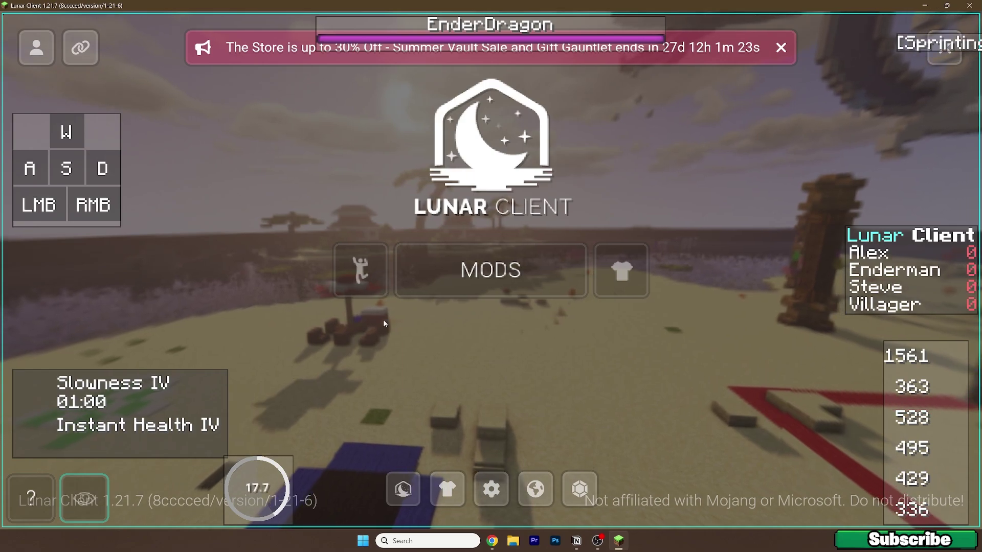
key("Escape")
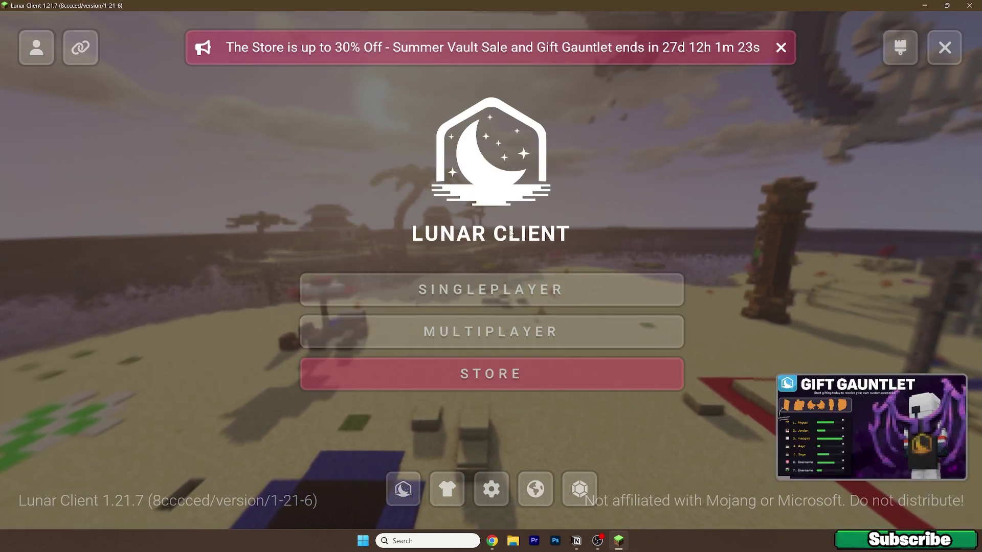
Step: Load a saved singleplayer world and toggle sprinting on
left_click(471, 297)
double_click(472, 149)
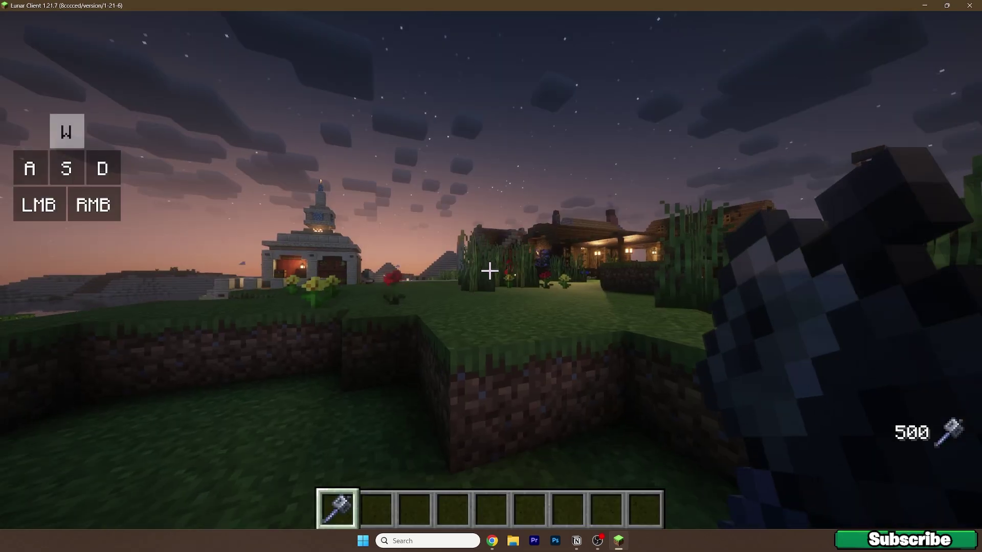
key("ctrl")
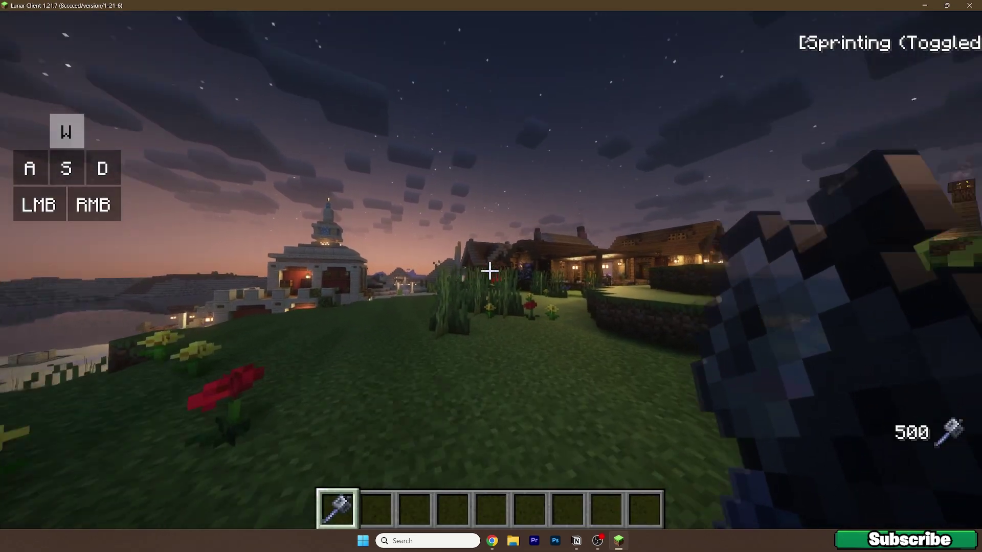
Step: Explore the village, running past the animal pen and lantern pillar and along the stone path between the houses
key("w")
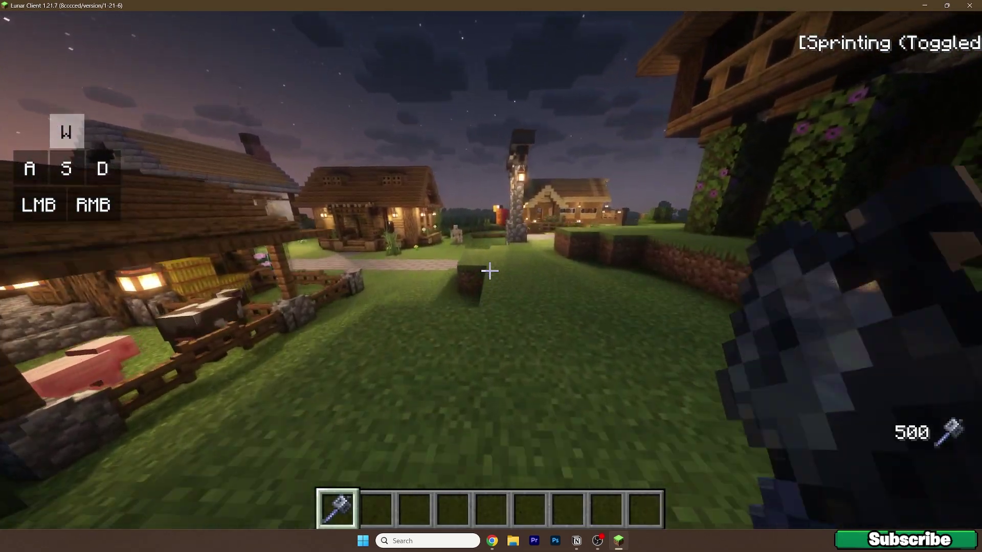
key("a")
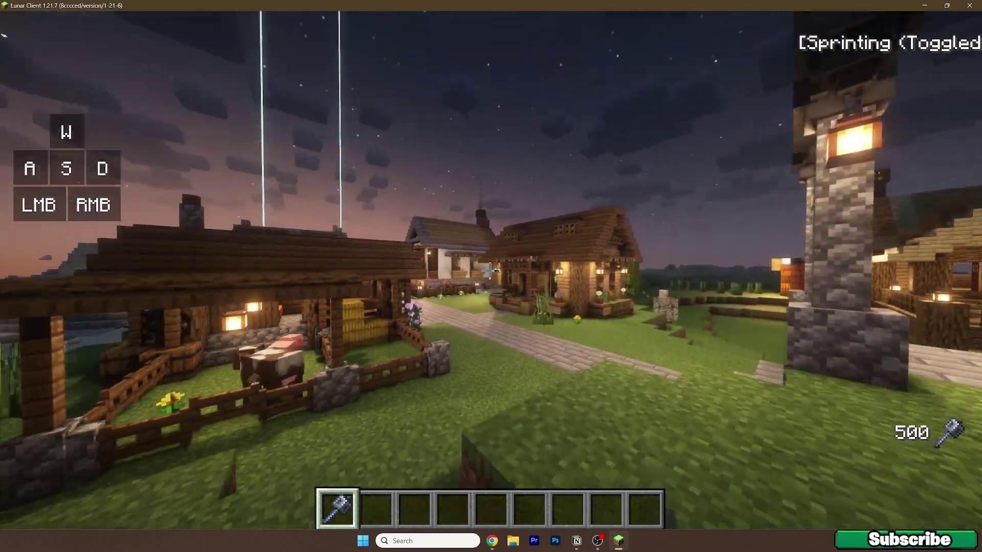
key("w")
key("s")
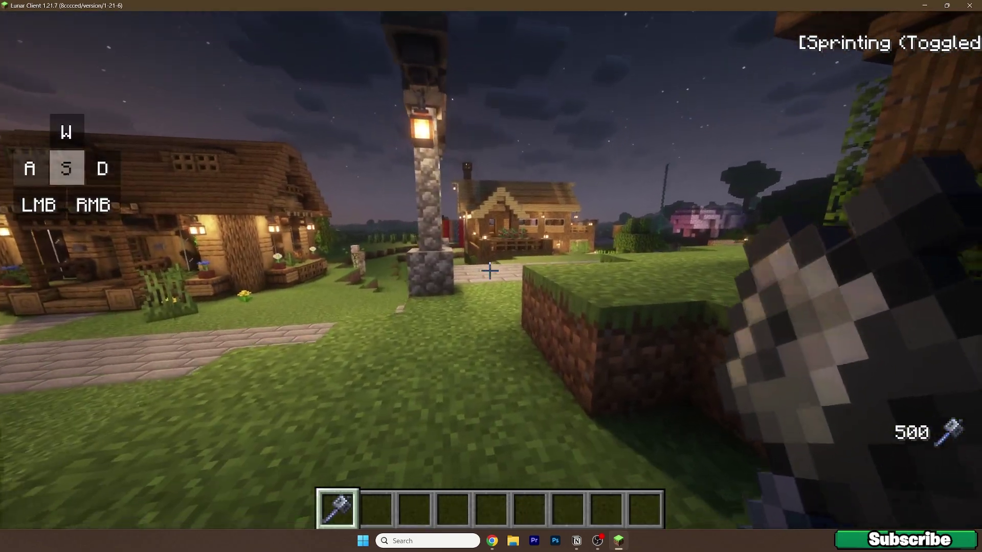
key("d")
key("w")
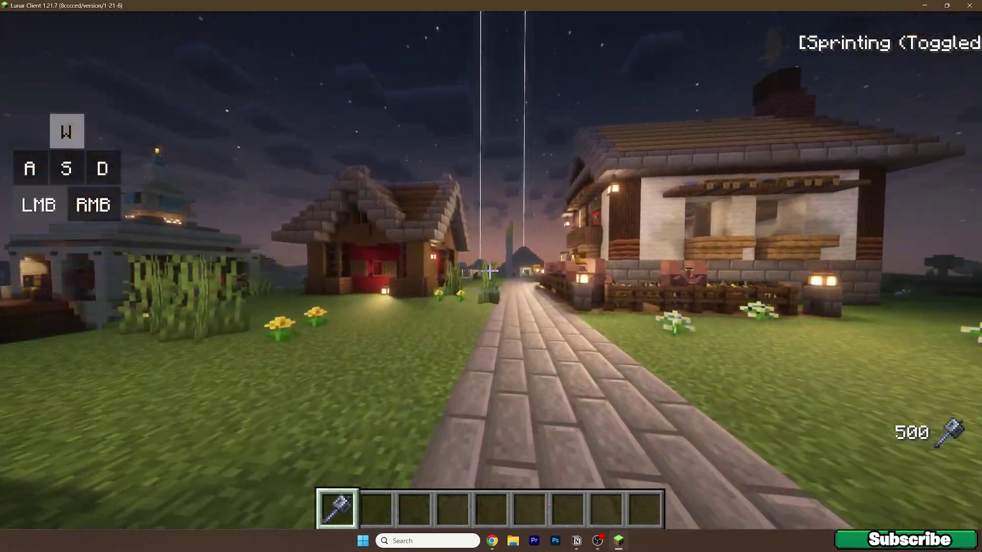
left_click(491, 271)
key("w")
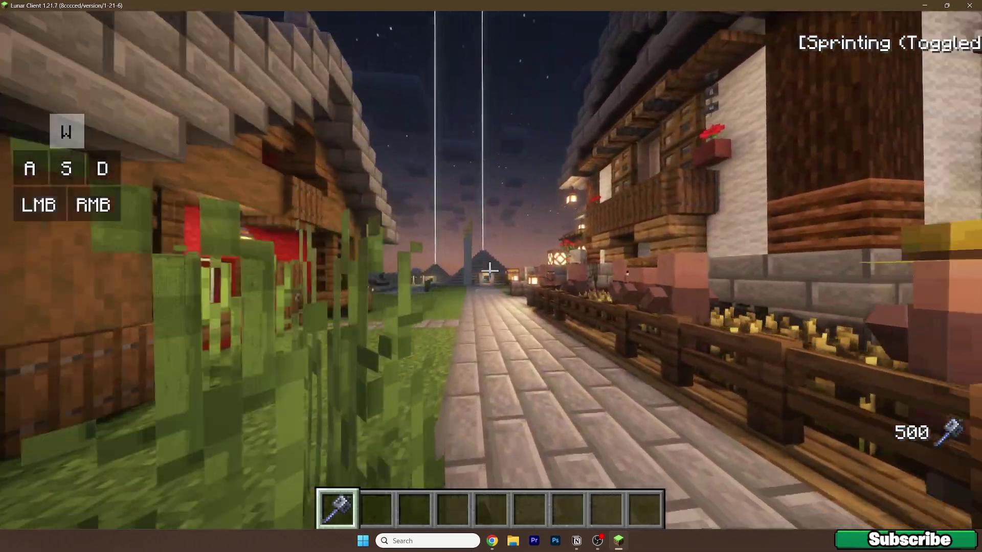
Step: Leave the stone path and run across the sand past the pool toward the desert buildings
key("a")
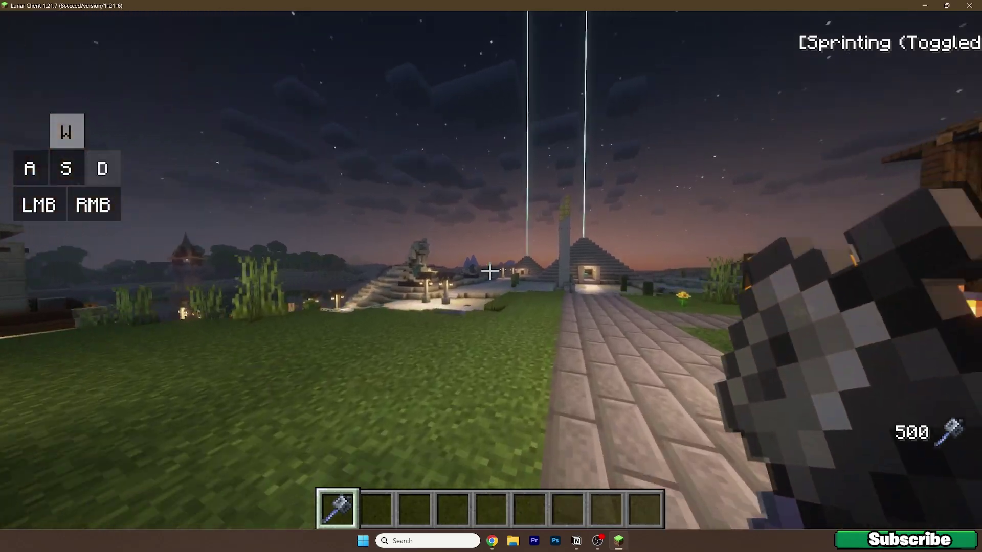
key("w")
key("w")
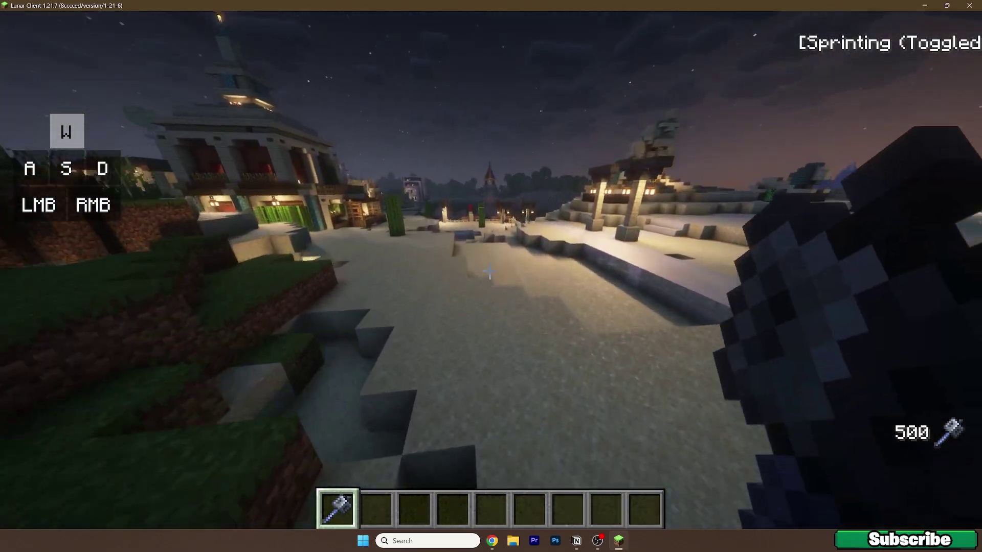
key("w")
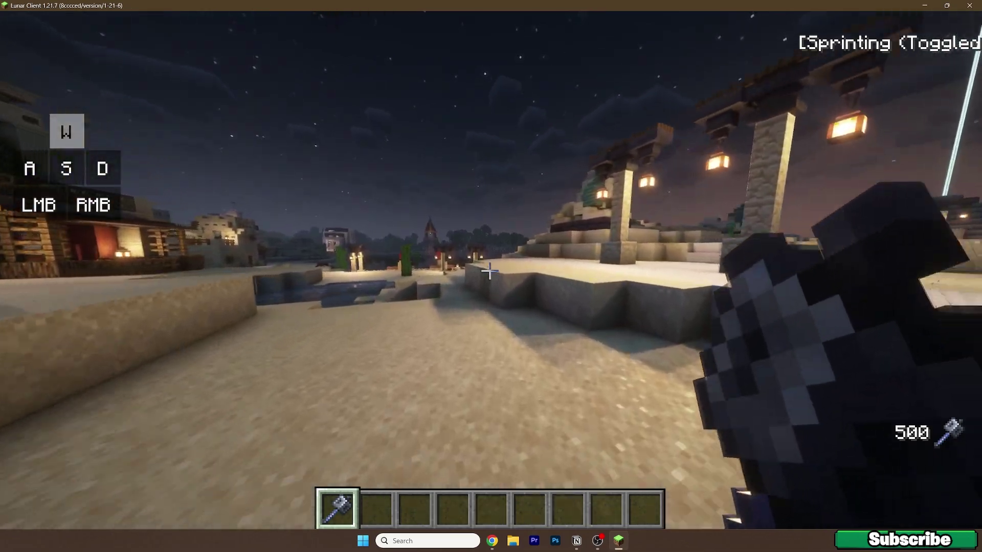
key("w")
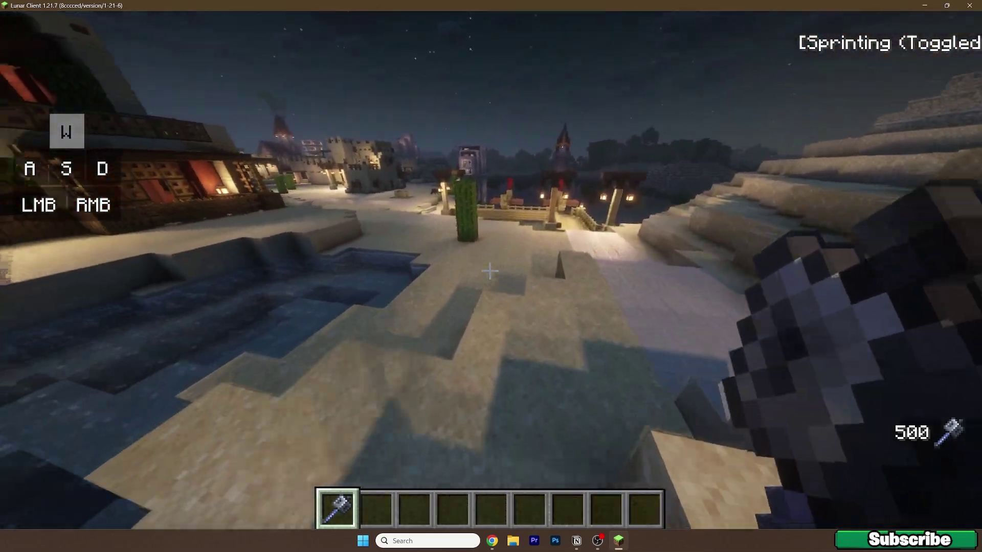
key("w")
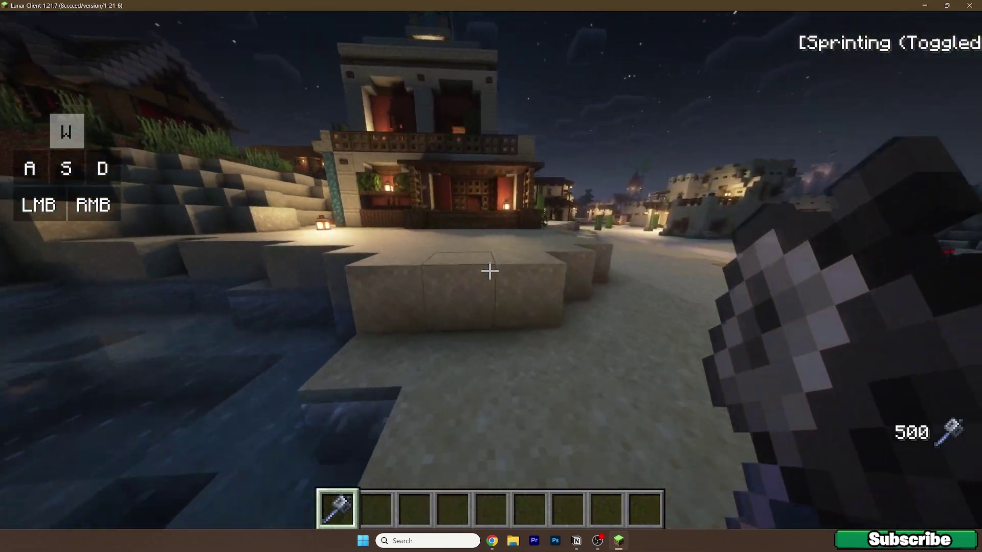
key("w")
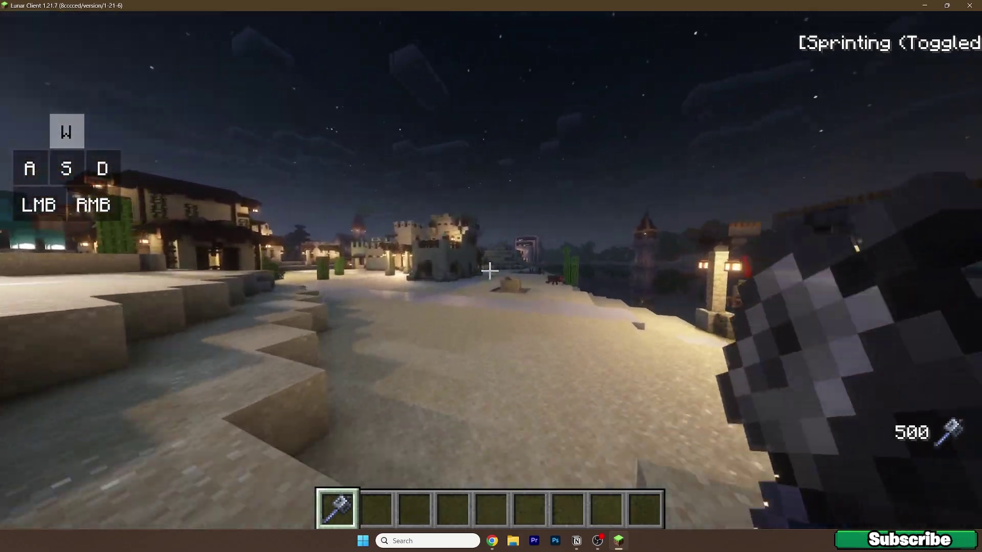